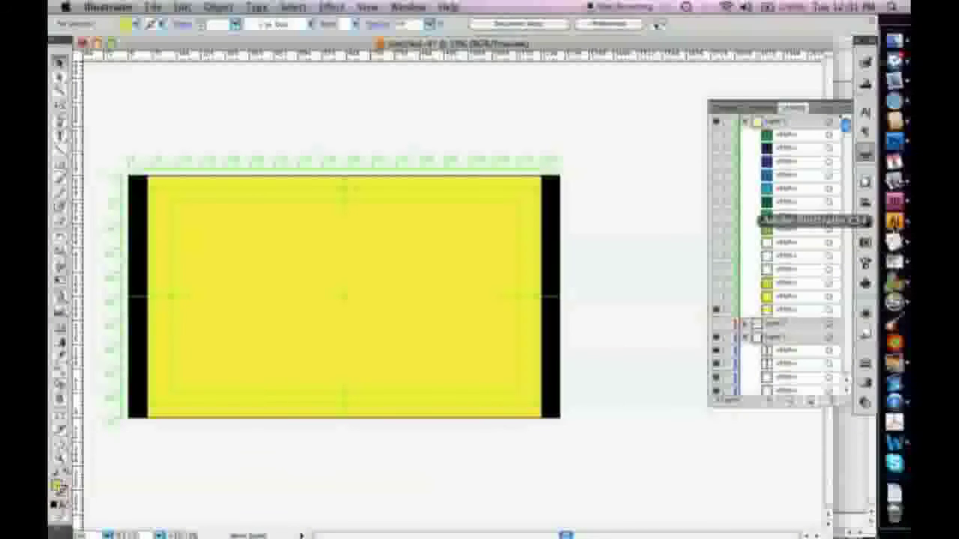
Show the large yellow-green square path and the two diagonal line paths over the yellow rectangle.
left_click(717, 284)
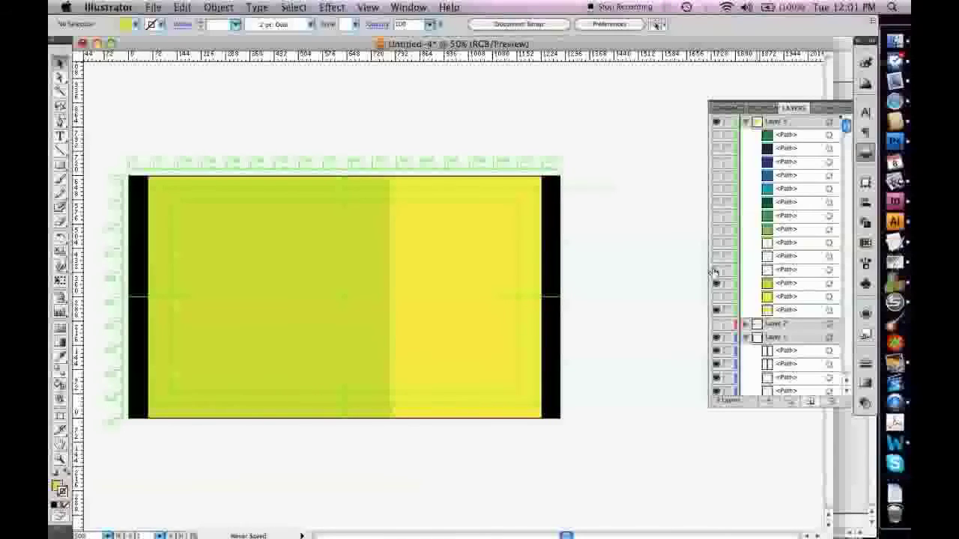
left_click(716, 269)
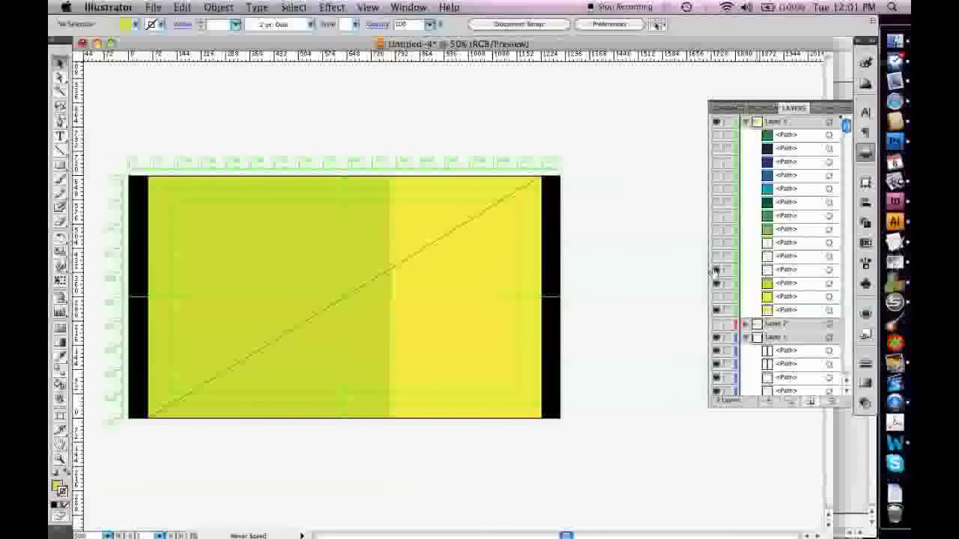
left_click(715, 256)
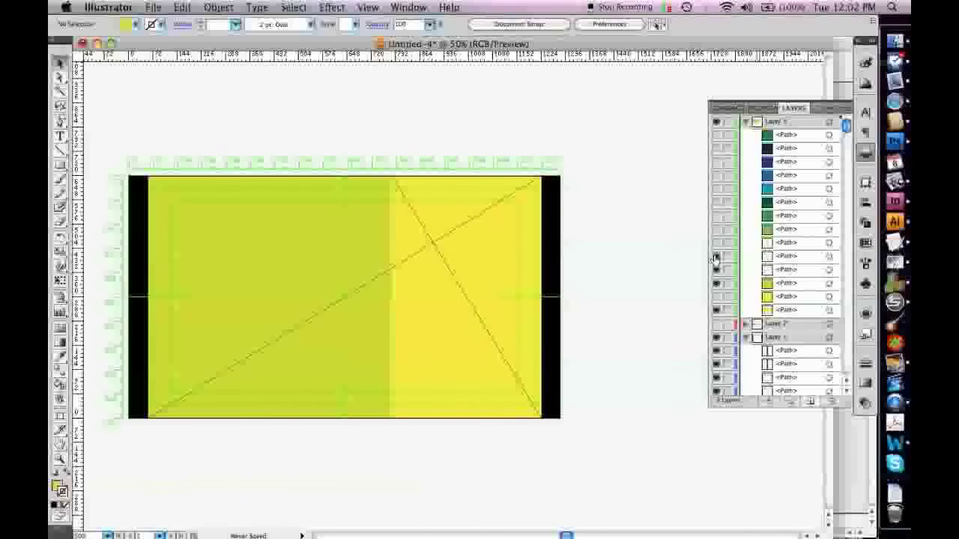
left_click(716, 256)
left_click(717, 269)
Show the three largest green squares filling the area beside the yellow-green square, from light green to dark green.
left_click(716, 229)
left_click(717, 230)
left_click(716, 230)
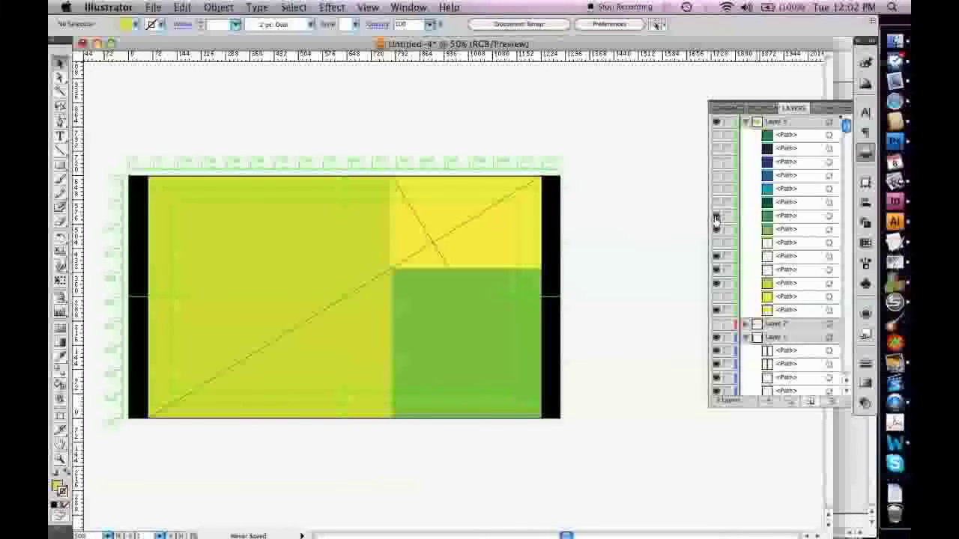
left_click(715, 217)
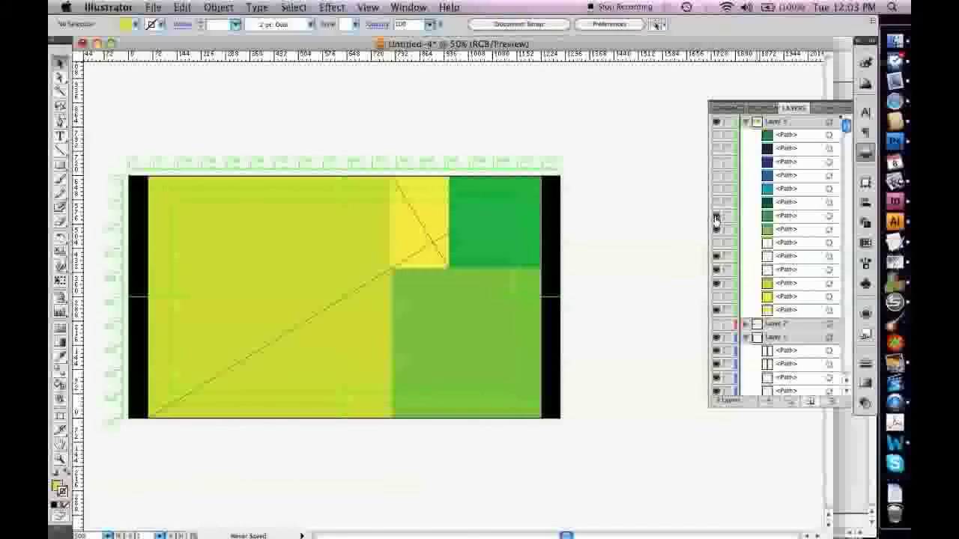
left_click_drag(715, 218, 716, 203)
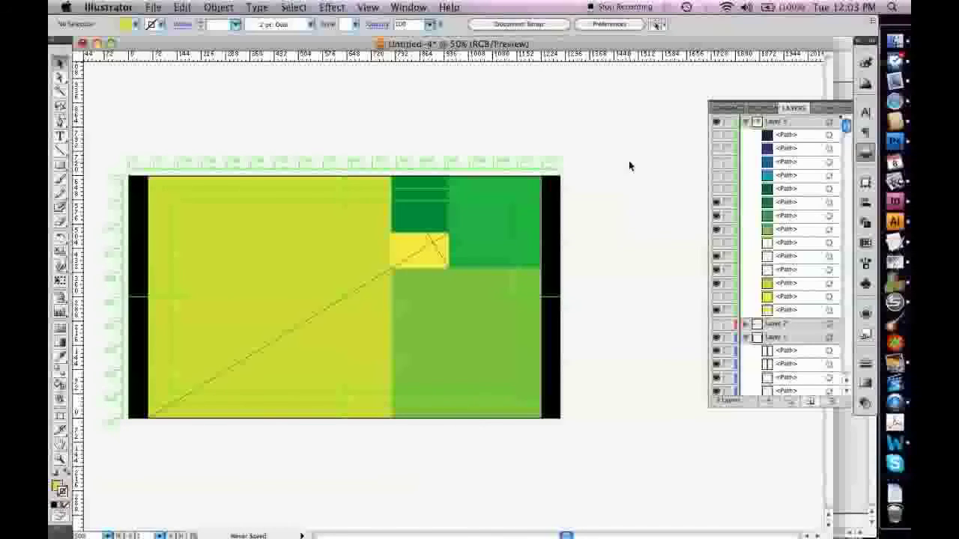
Show the remaining small squares of the spiral, from the darkest green through the blues to the near-black one.
left_click(717, 190)
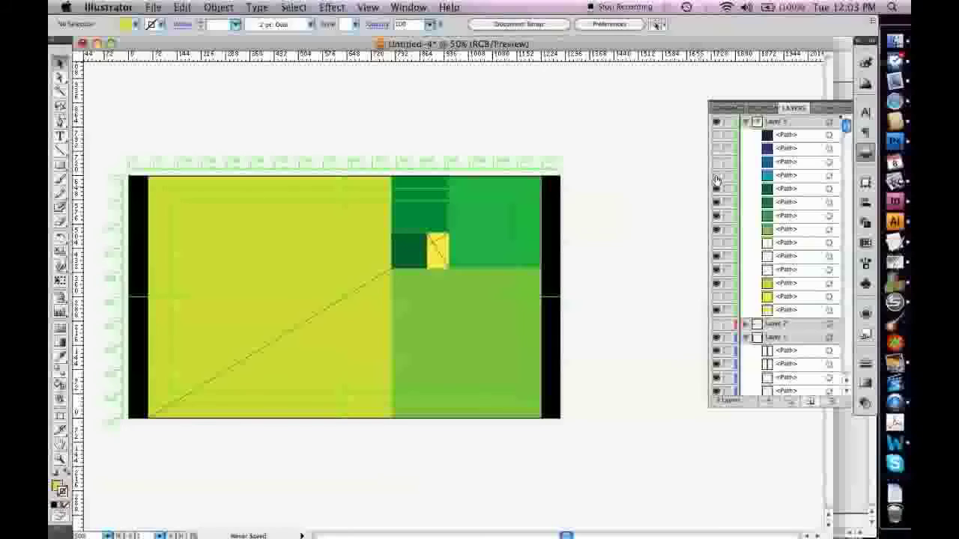
left_click(716, 176)
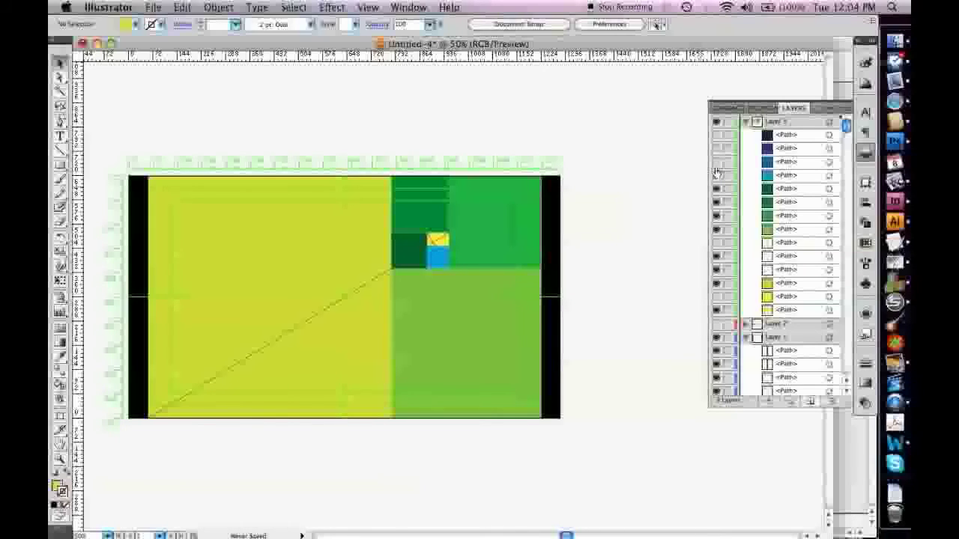
left_click(716, 163)
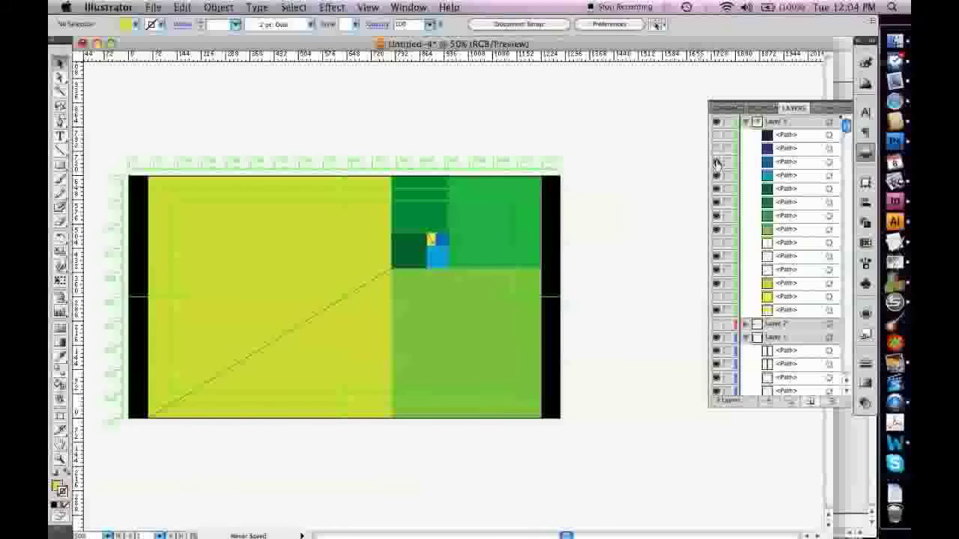
left_click(716, 148)
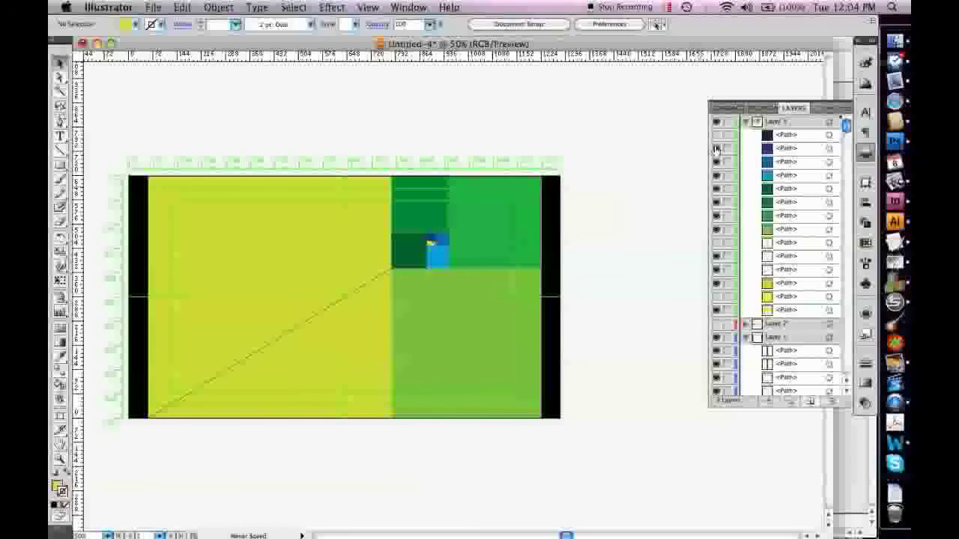
left_click(717, 135)
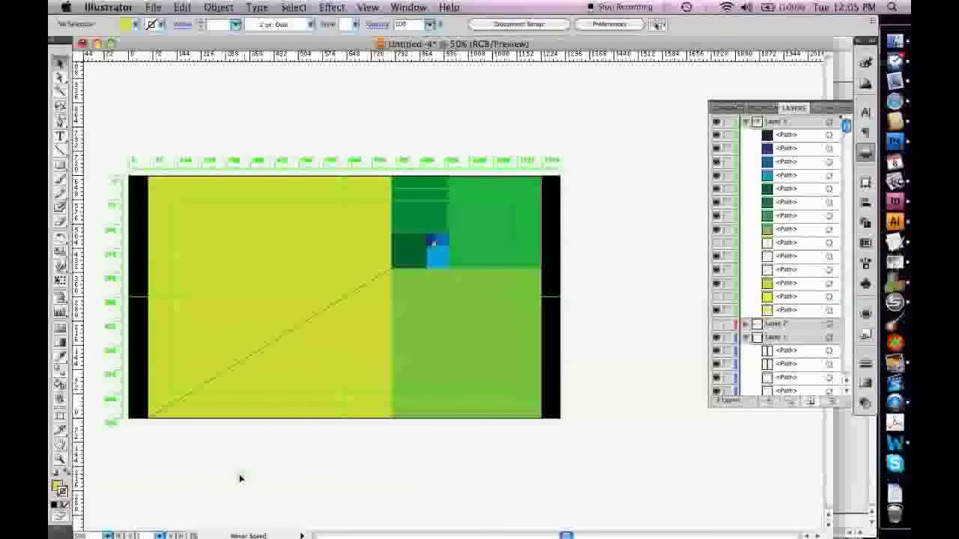
Move the dark blue, medium blue and light blue squares out of the spiral into a row below the artboard.
left_click(209, 484)
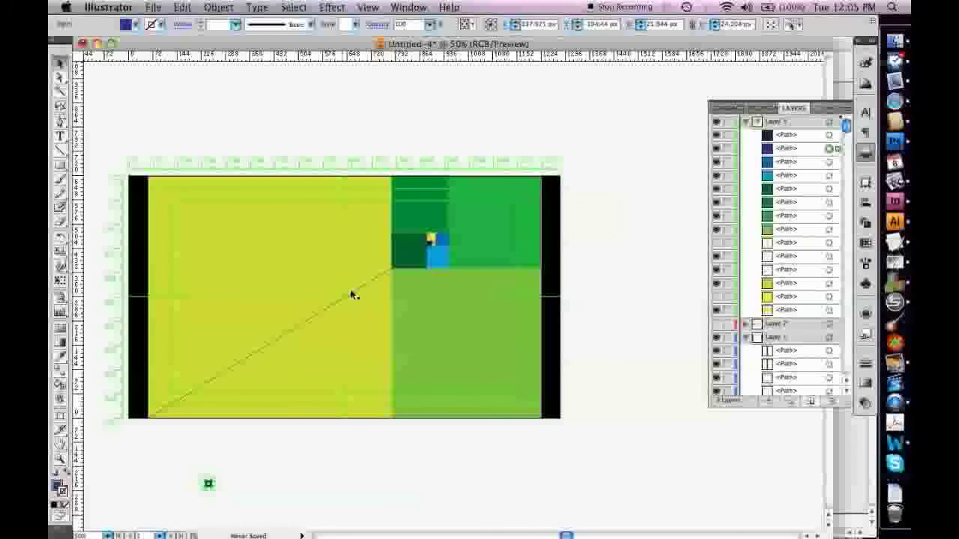
left_click(424, 251)
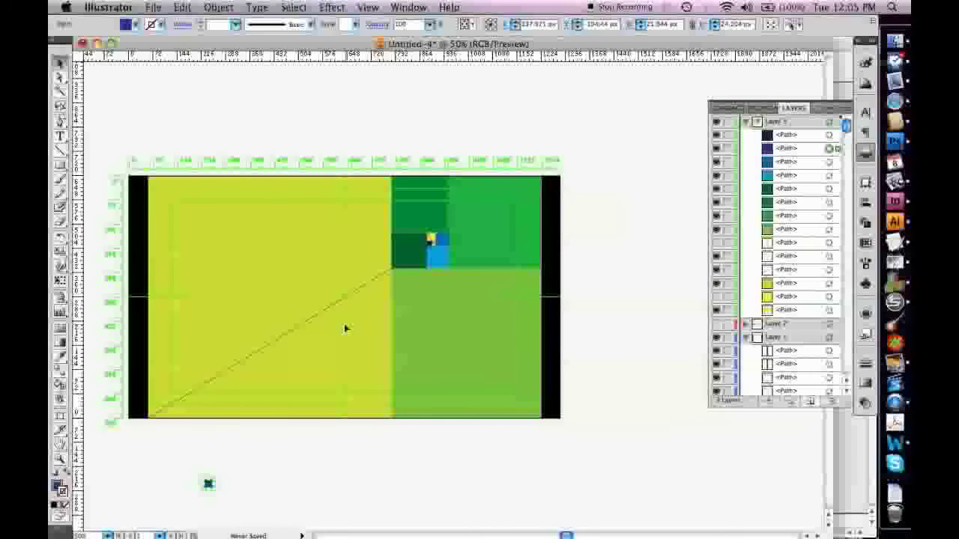
left_click(227, 484)
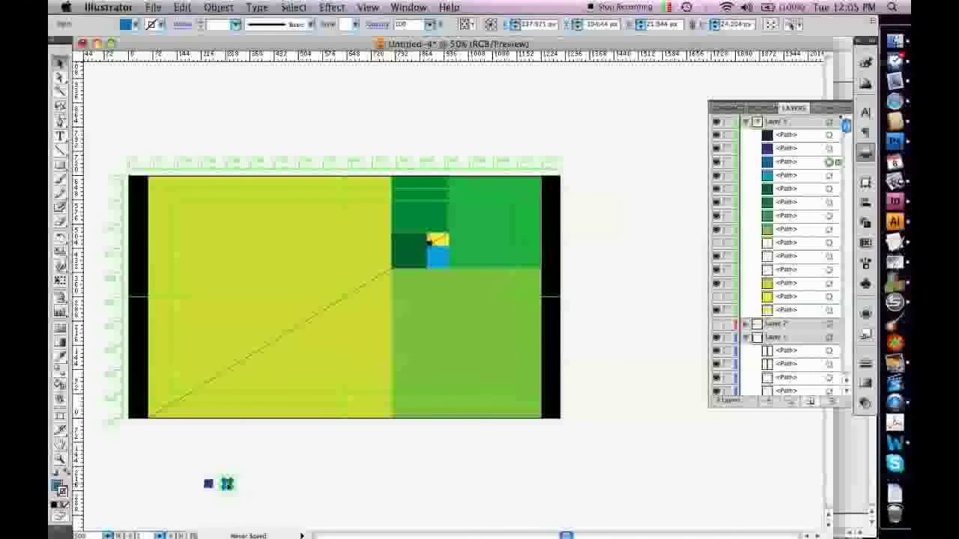
left_click(443, 256)
left_click_drag(278, 479, 259, 478)
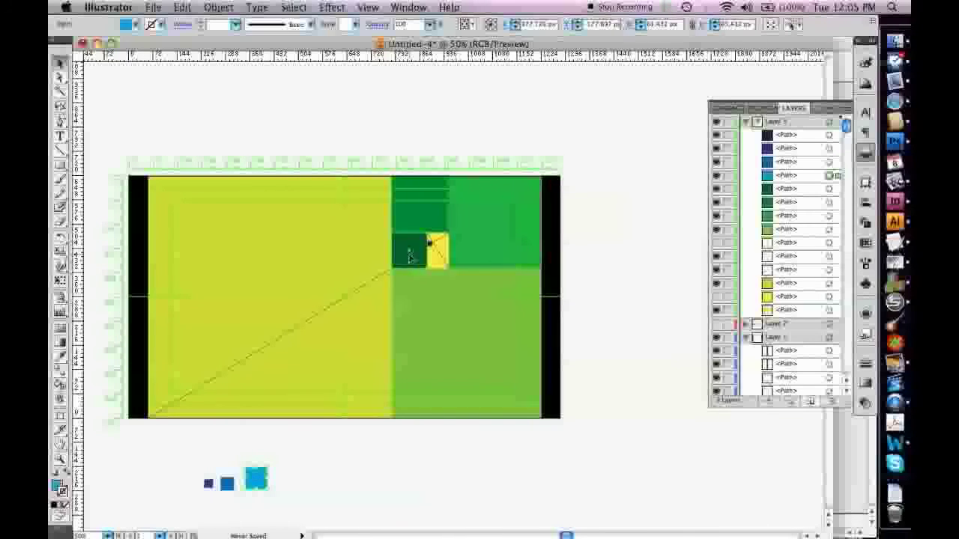
Move the three darker green squares below the artboard and line them up with the blue squares by increasing size.
left_click_drag(333, 480, 300, 481)
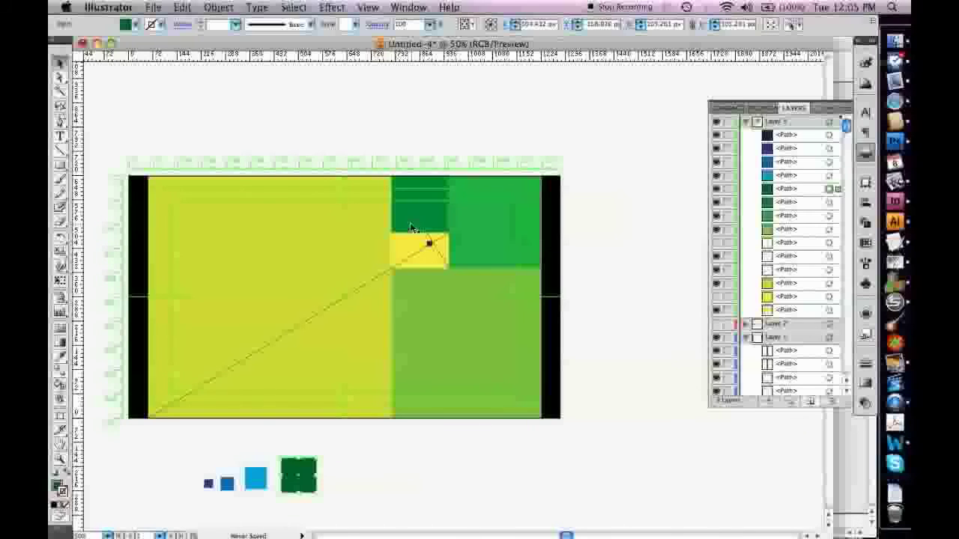
left_click_drag(410, 214, 346, 478)
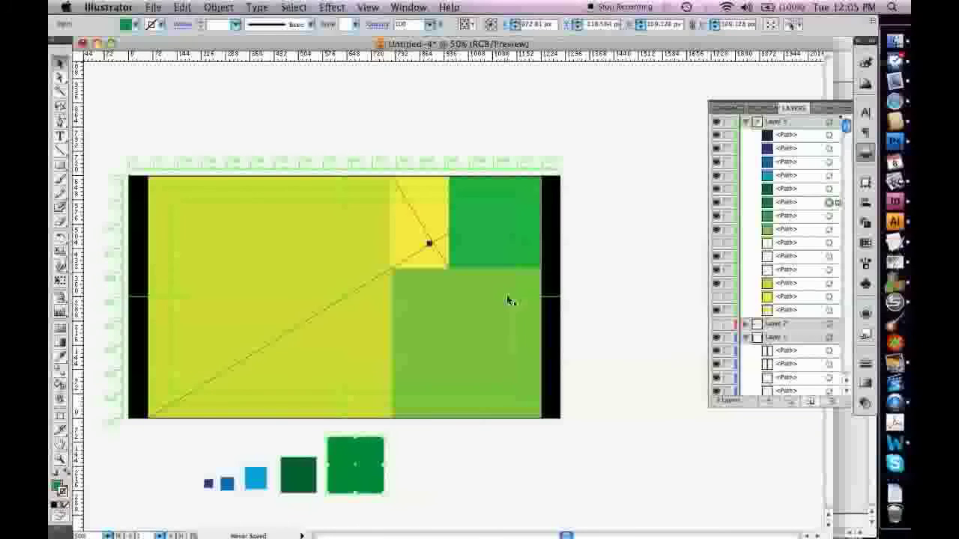
left_click_drag(508, 229, 448, 477)
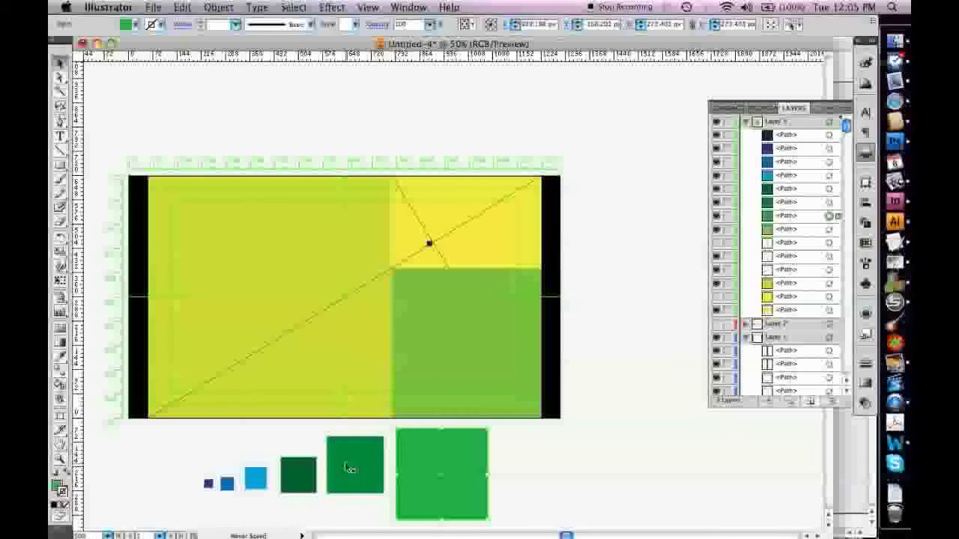
left_click_drag(346, 464, 224, 484)
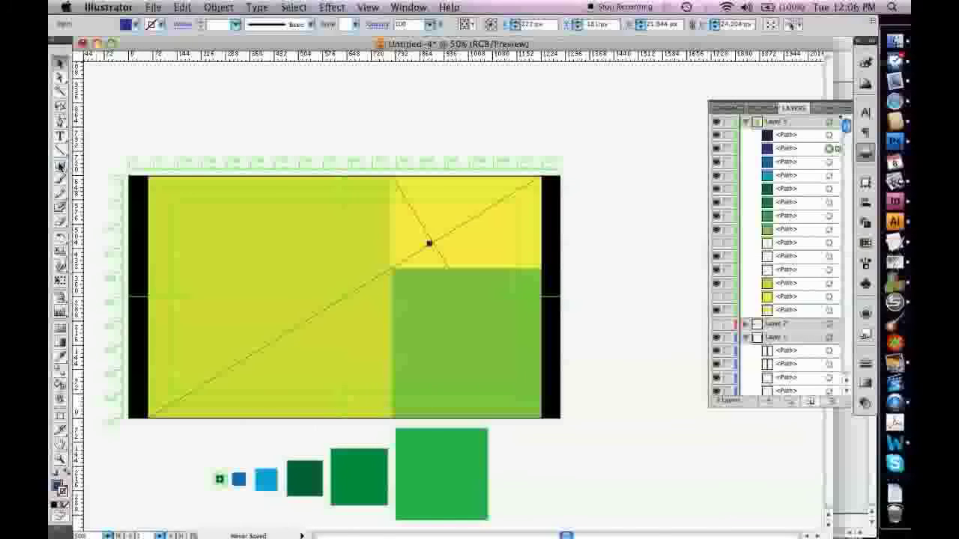
Draw a dark blue square about 114 px wide beside the smallest square in the row and delete it.
left_click(61, 165)
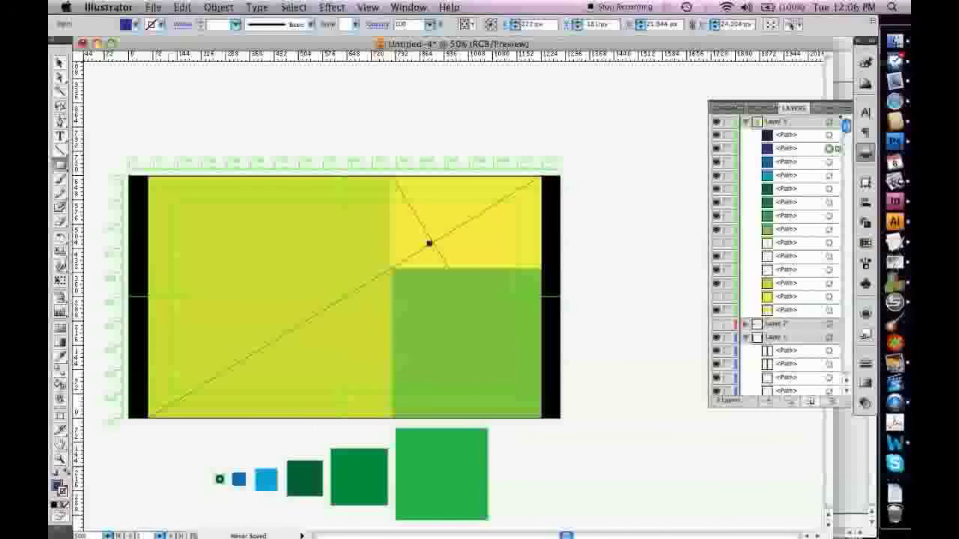
left_click_drag(157, 467, 202, 512)
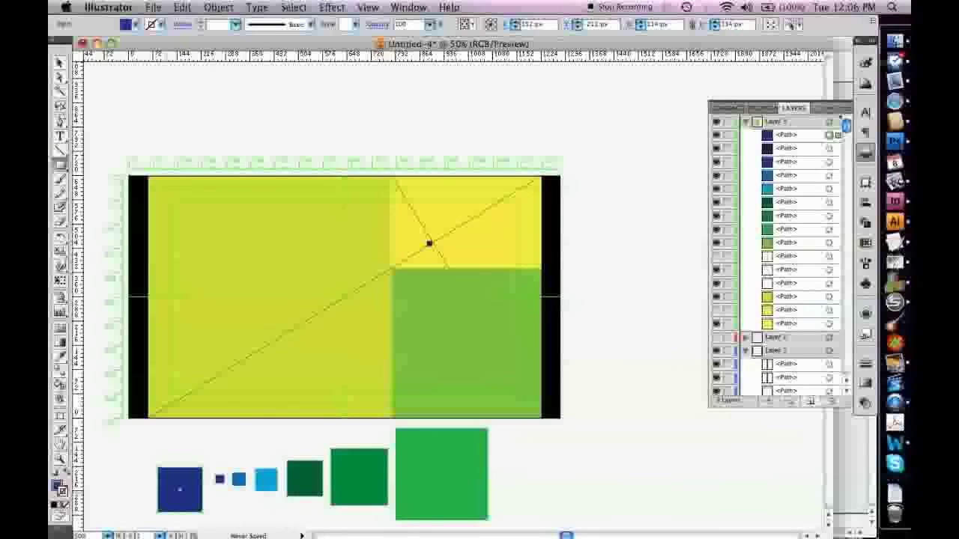
left_click(59, 64)
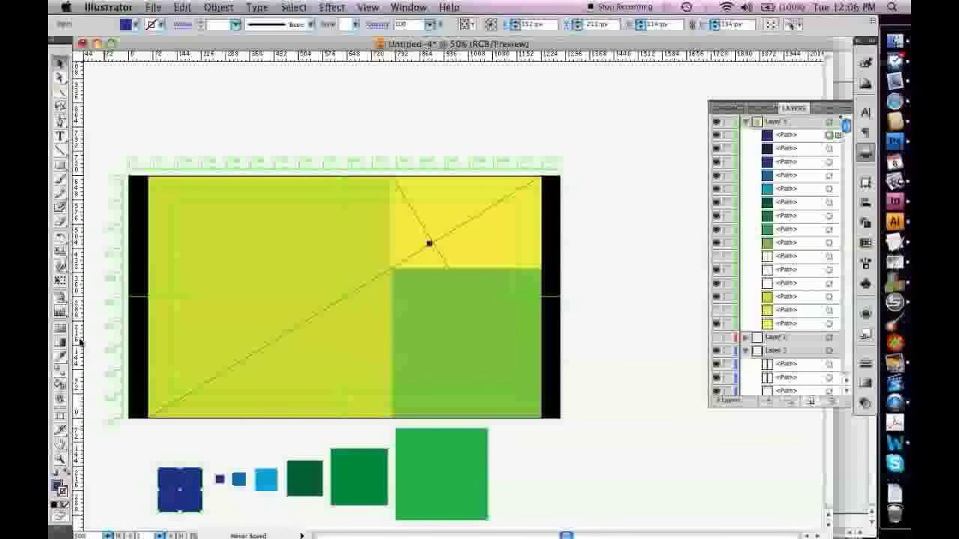
key("Delete")
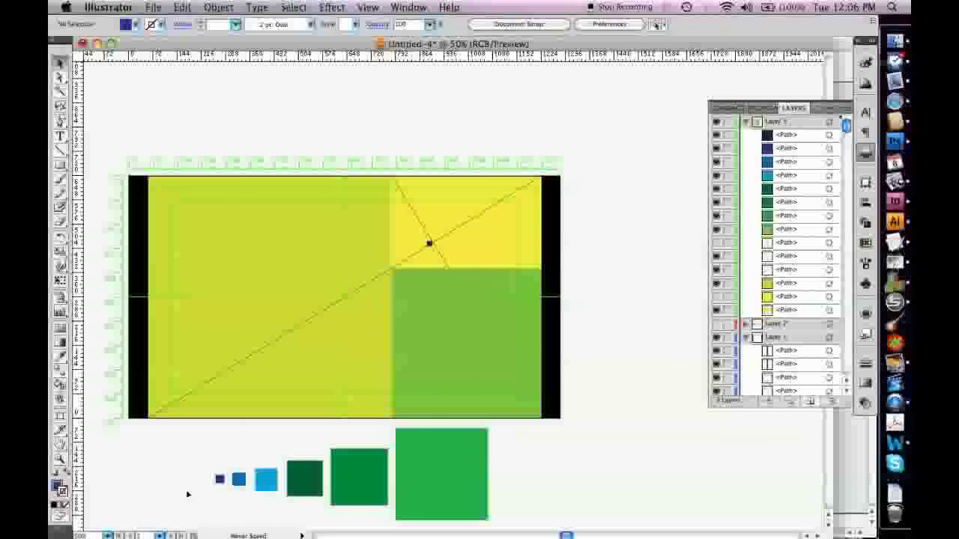
Move the light green square and the large yellow-green square to the large end of the row below the artboard.
left_click_drag(487, 343, 606, 475)
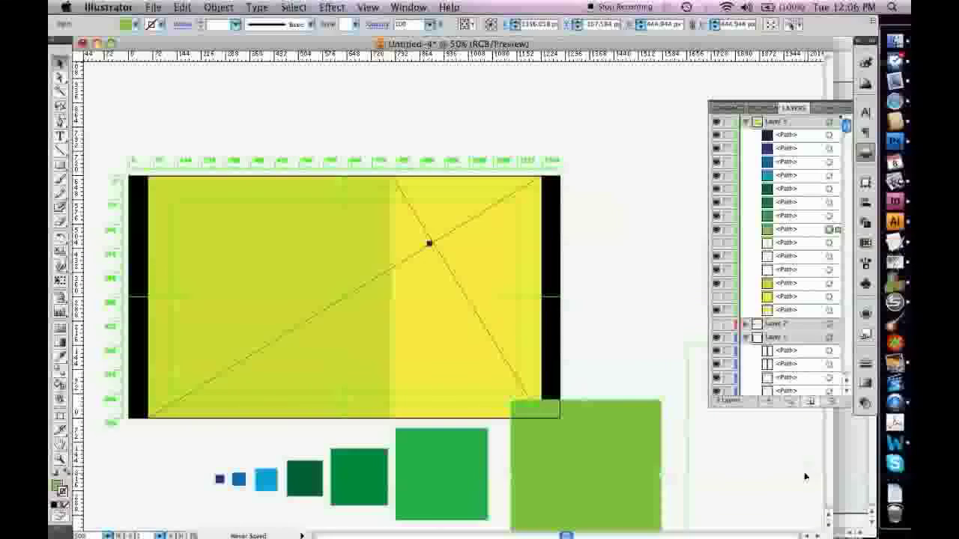
left_click_drag(793, 488, 793, 488)
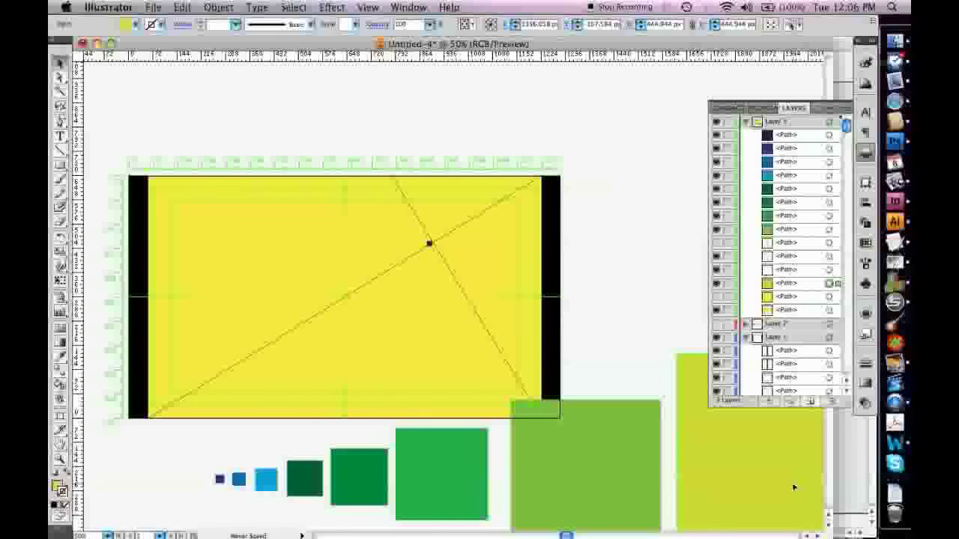